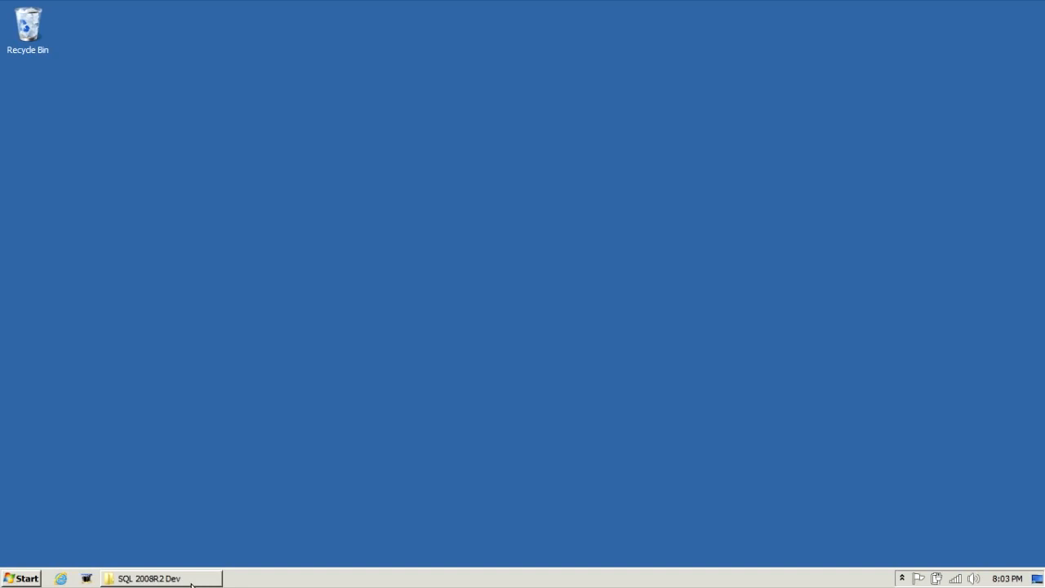
Run the setup application from the SQL 2008R2 Dev folder
left_click(192, 583)
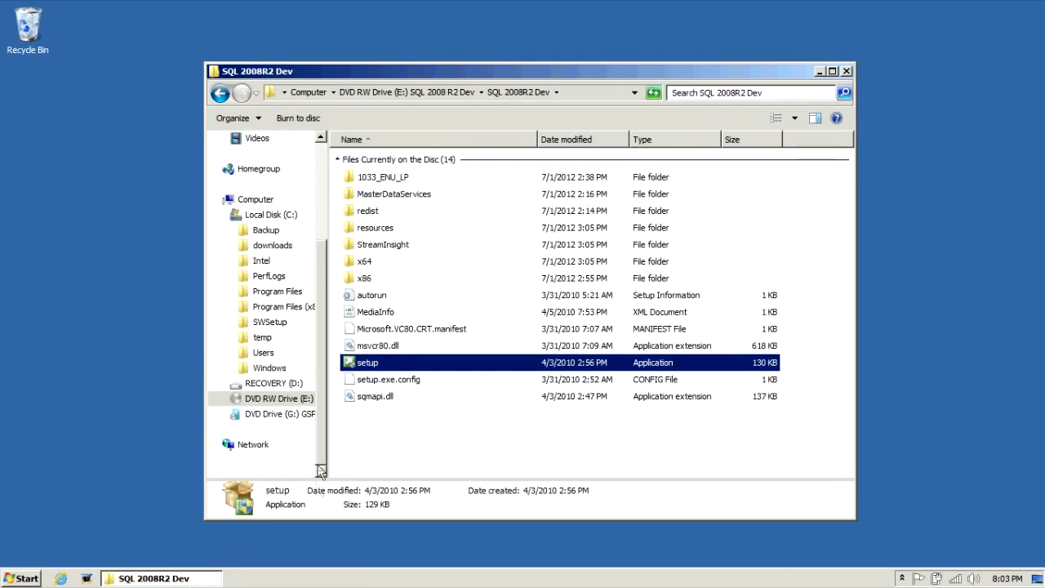
left_click(362, 364)
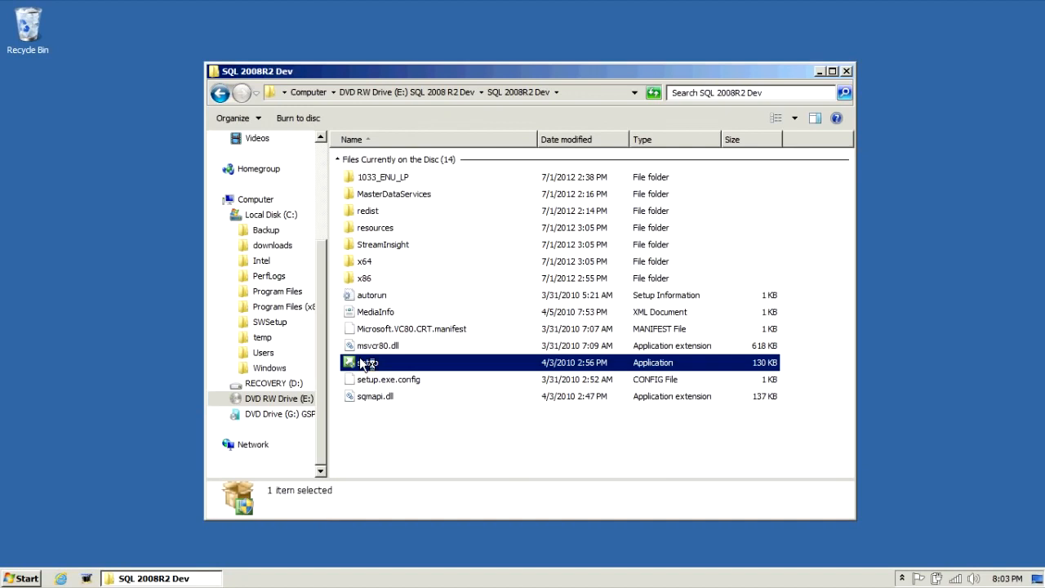
double_click(362, 364)
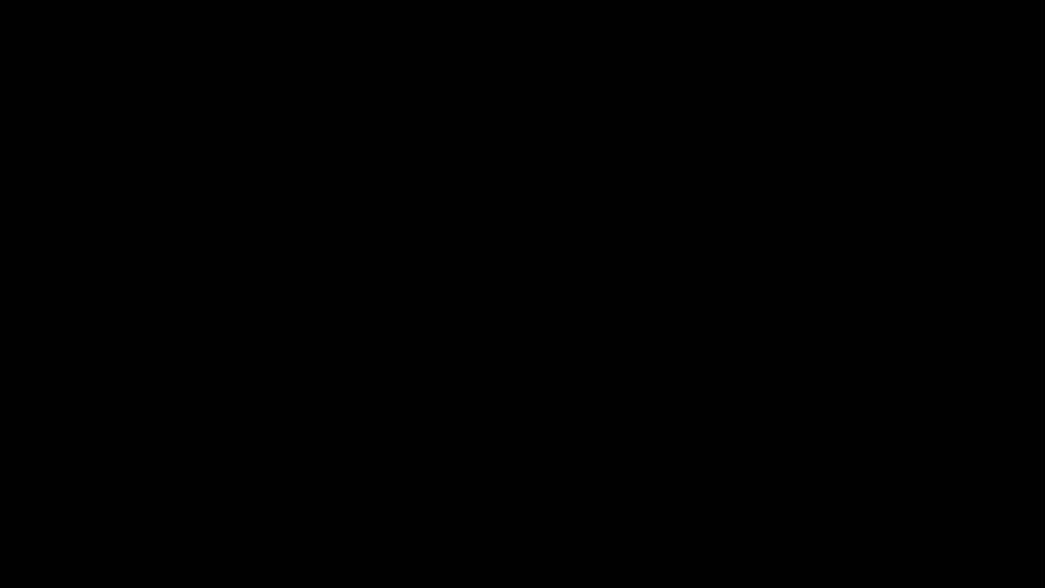
left_click(598, 338)
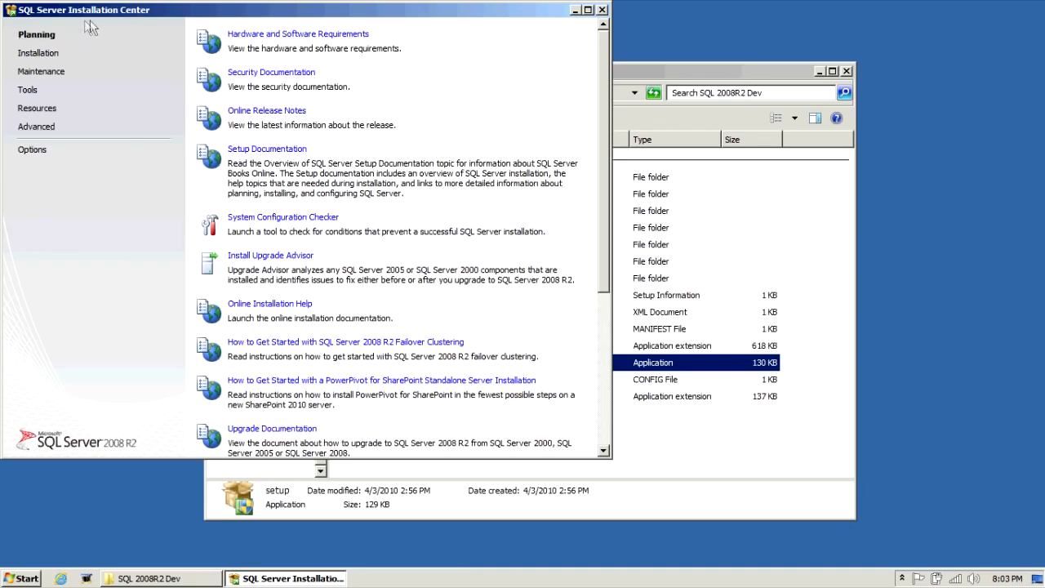
Start a new SQL Server installation, review the initial Setup Support Rules details and accept the check
left_click(41, 52)
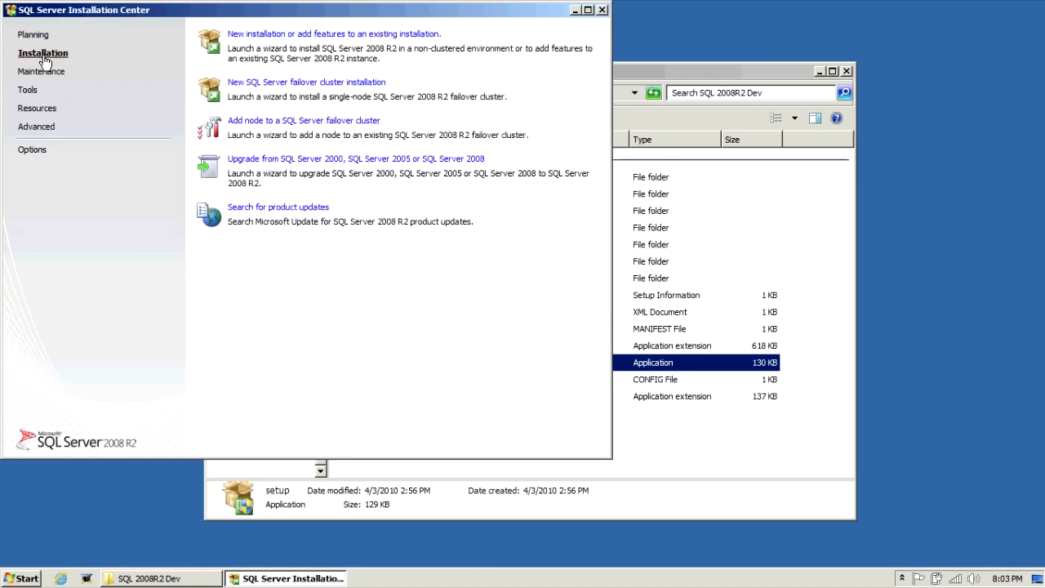
left_click(263, 37)
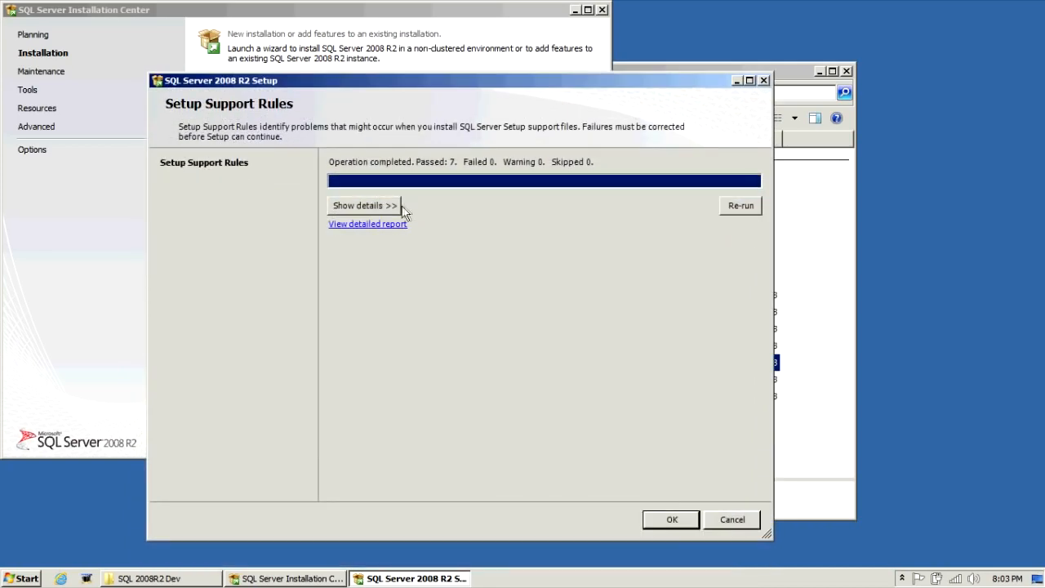
left_click(397, 205)
left_click(671, 520)
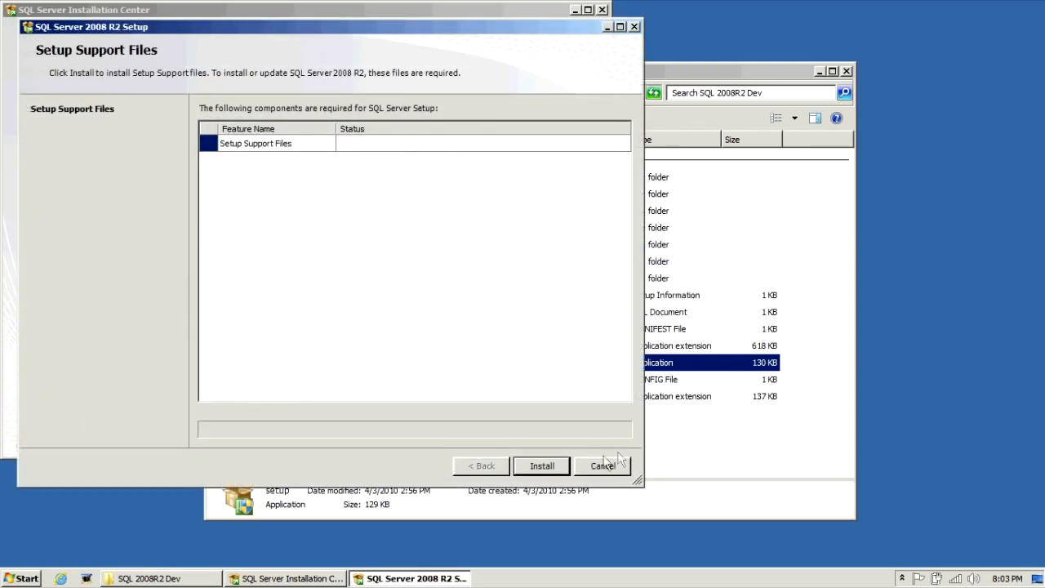
Install the Setup Support Files and continue past the second Setup Support Rules check to the product key page
left_click(556, 475)
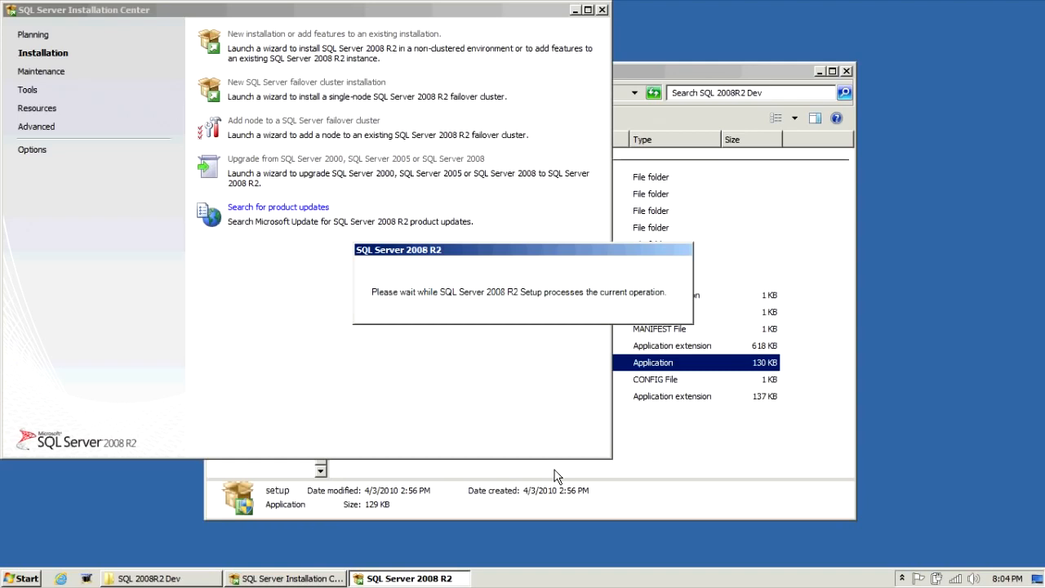
left_click(87, 579)
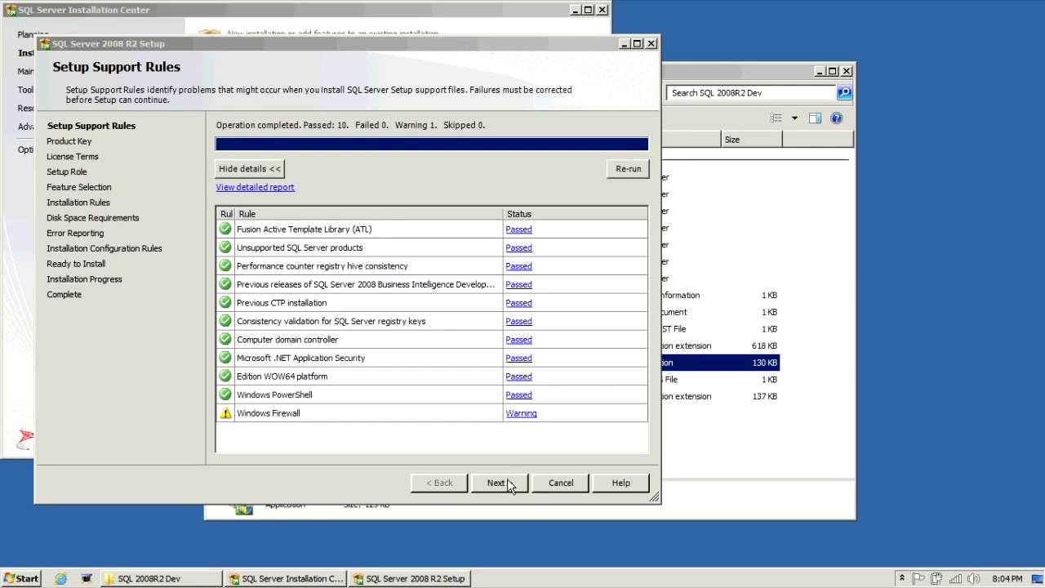
left_click(511, 486)
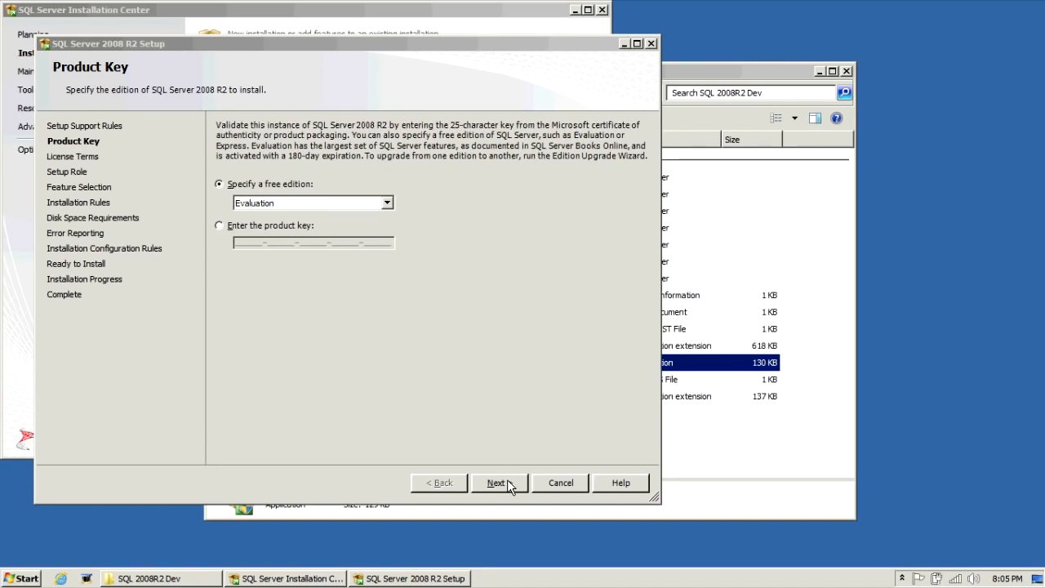
Accept the license terms and keep SQL Server Feature Installation as the setup role
left_click(498, 483)
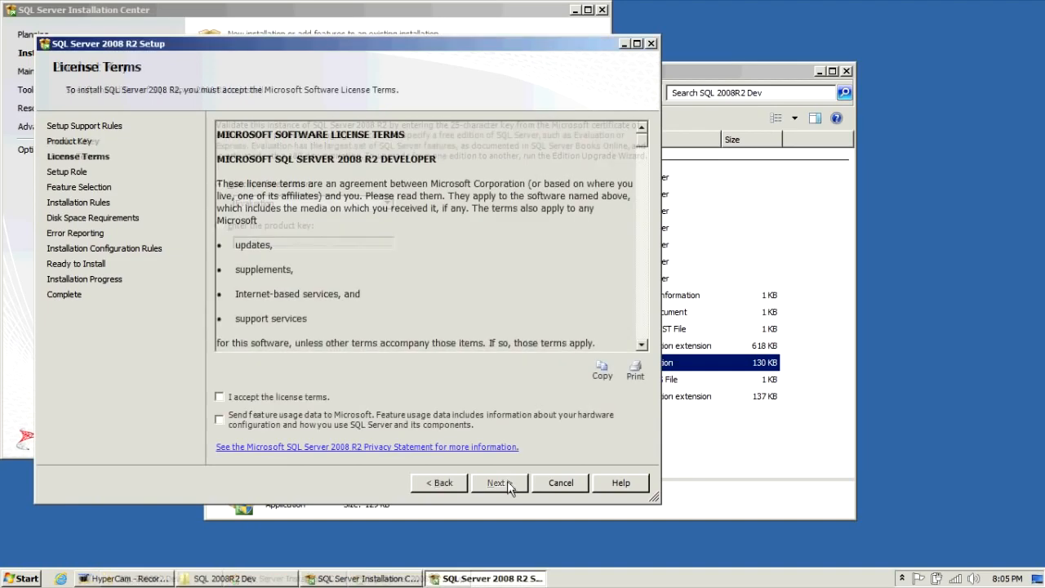
left_click(315, 399)
left_click(500, 482)
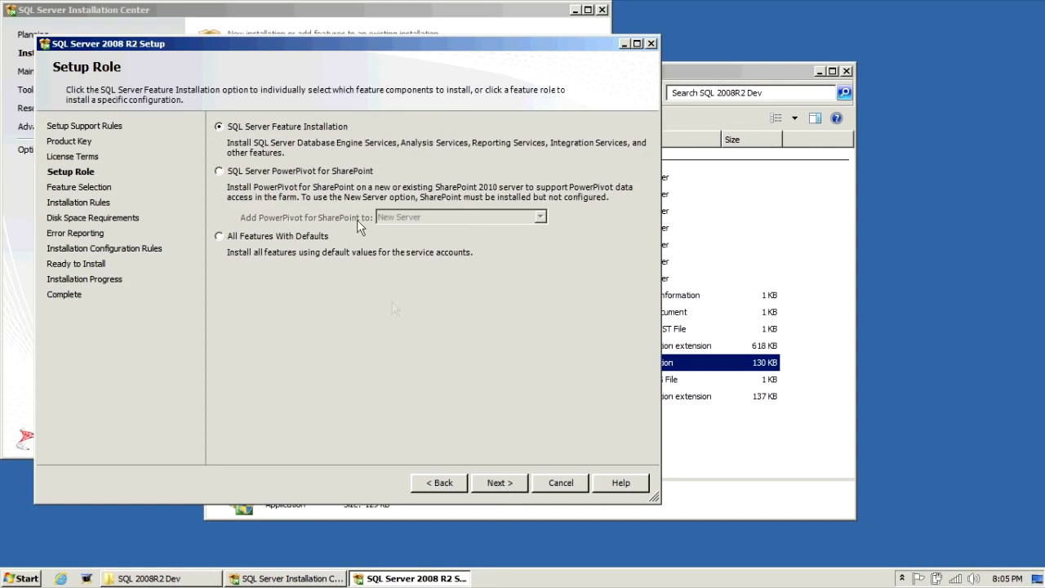
left_click(498, 483)
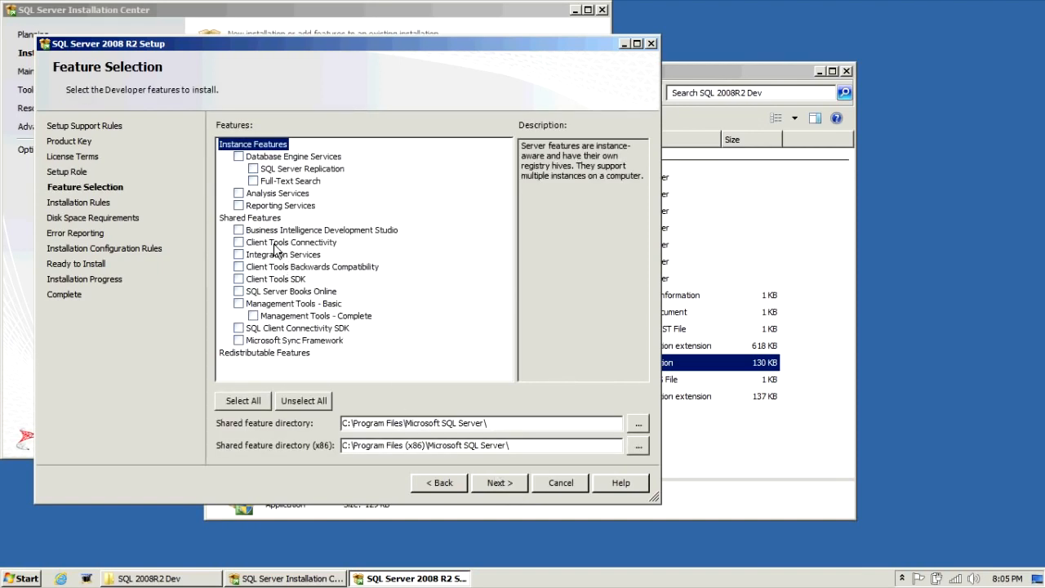
Select Database Engine Services with Full-Text Search, and the basic and complete Management Tools
left_click(238, 157)
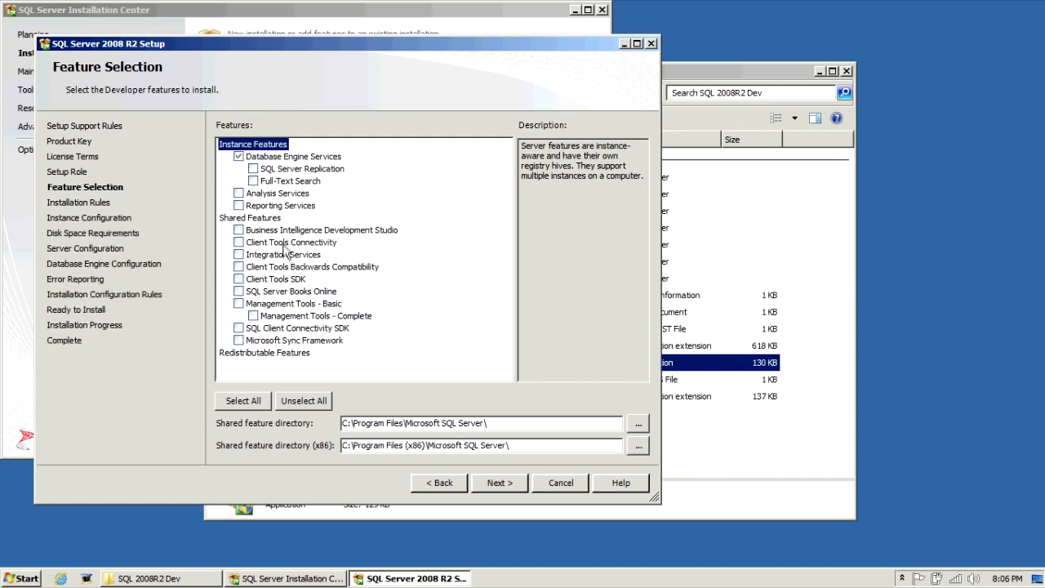
left_click(239, 305)
left_click(254, 181)
Also select Business Intelligence Development Studio, Integration Services, Books Online, SQL Client Connectivity SDK, and Client Tools Connectivity, Backwards Compatibility and SDK
left_click(238, 242)
left_click(239, 230)
left_click(239, 255)
left_click(239, 268)
left_click(239, 278)
left_click(238, 291)
left_click(238, 327)
left_click(317, 294)
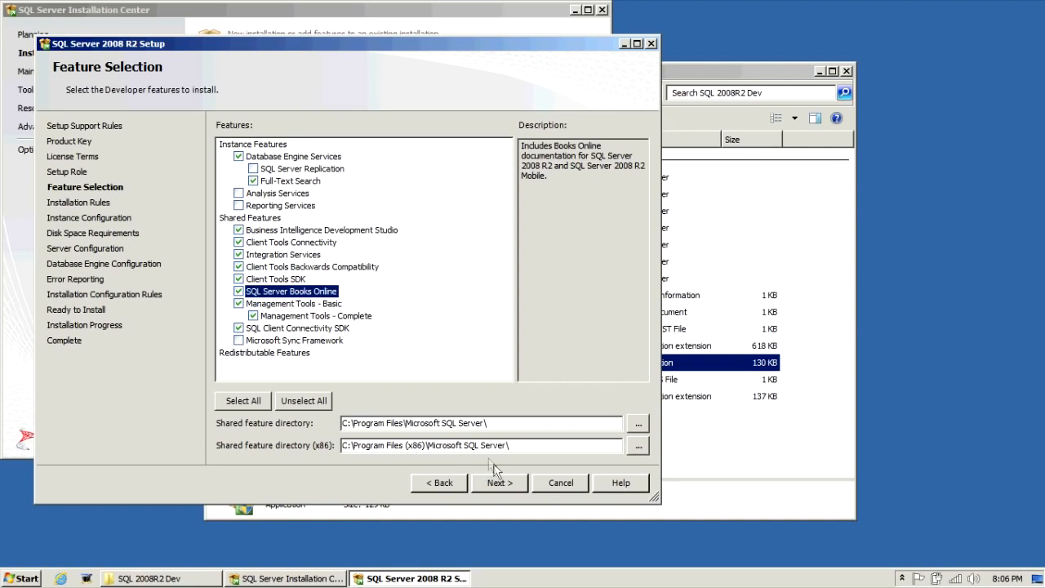
left_click(508, 482)
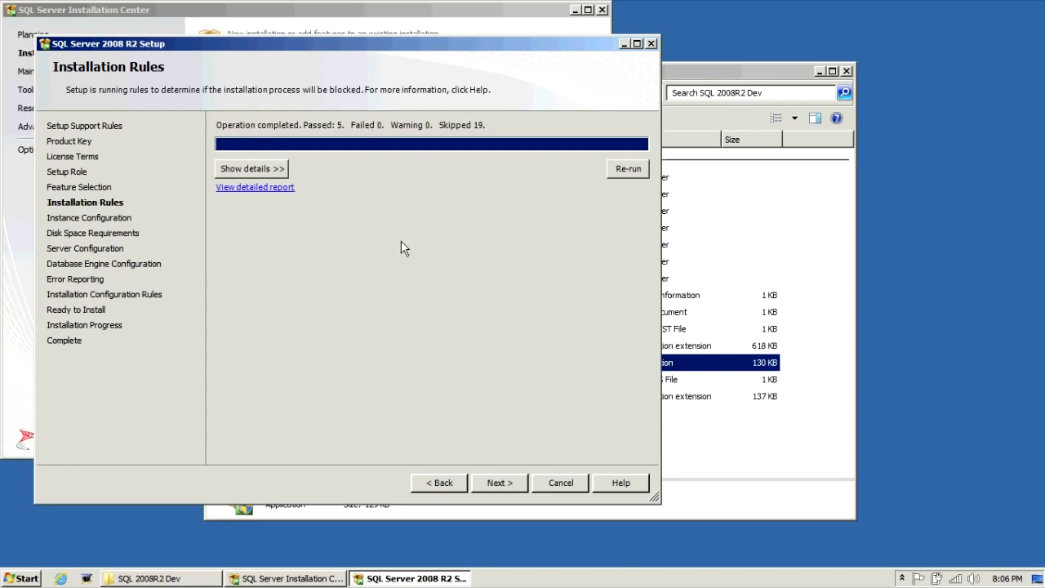
Keep the default instance with ID MSSQLSERVER and its root directory, and accept the disk space summary
left_click(502, 484)
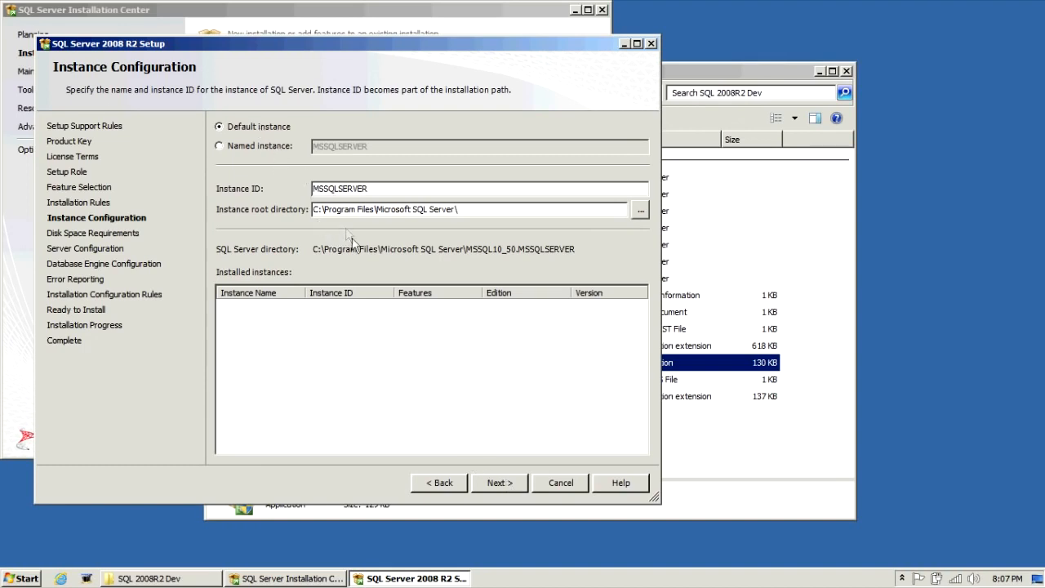
left_click(500, 483)
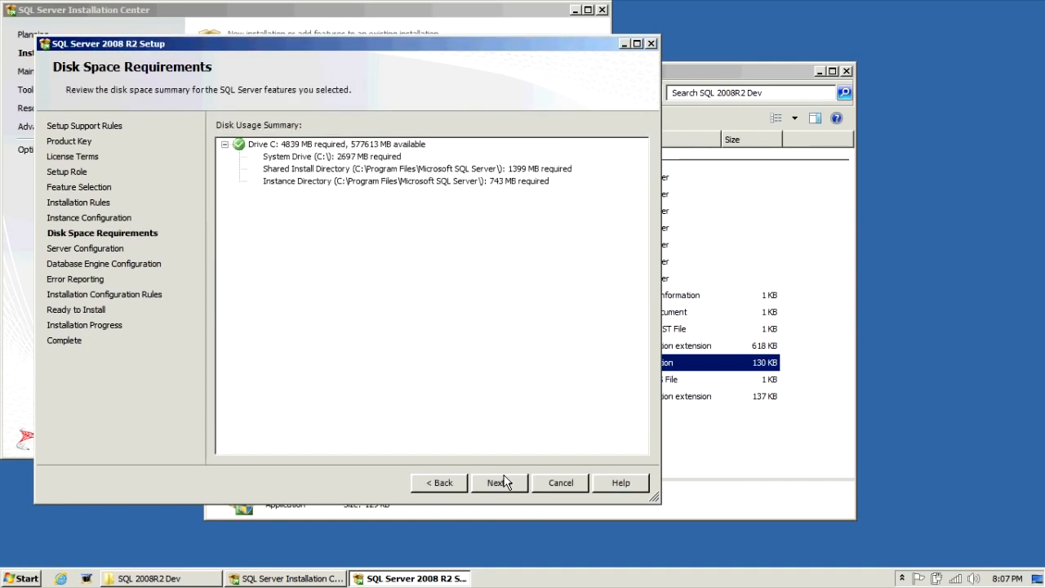
left_click(502, 483)
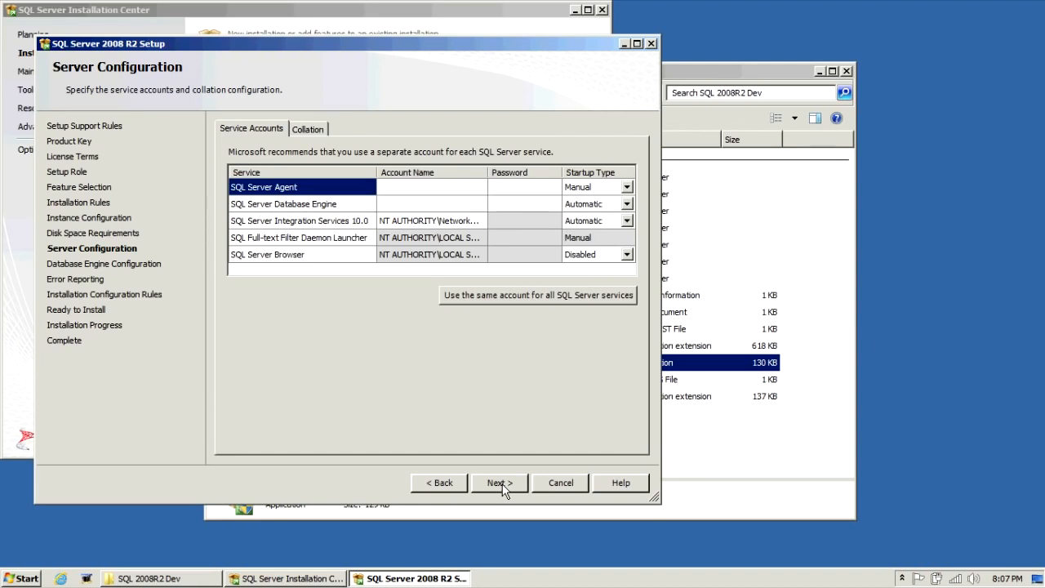
Assign the NT AUTHORITY\SYSTEM account to both the SQL Server Agent and SQL Server Database Engine services
left_click(479, 187)
left_click(480, 187)
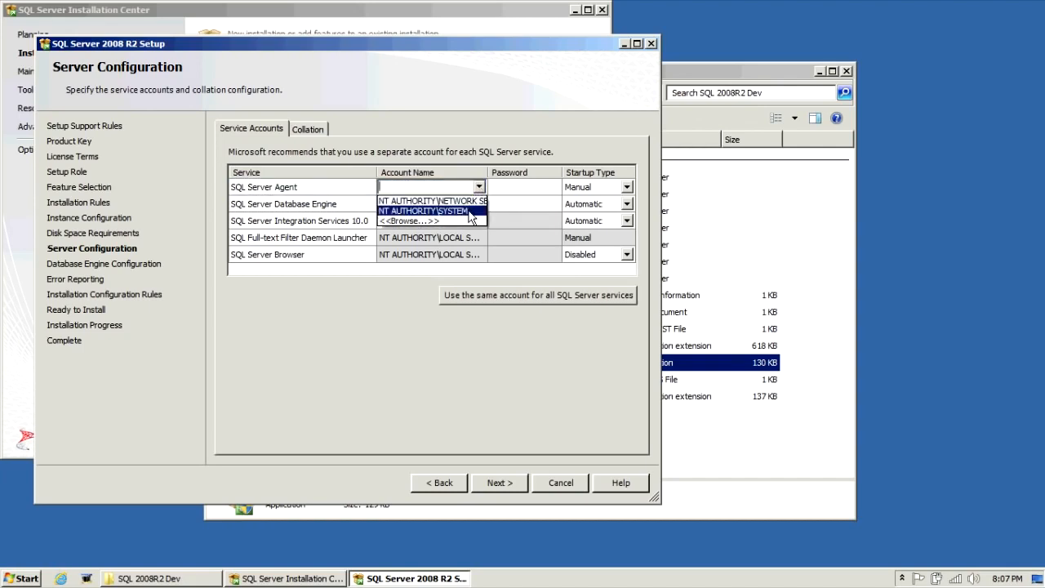
left_click(470, 211)
left_click(478, 205)
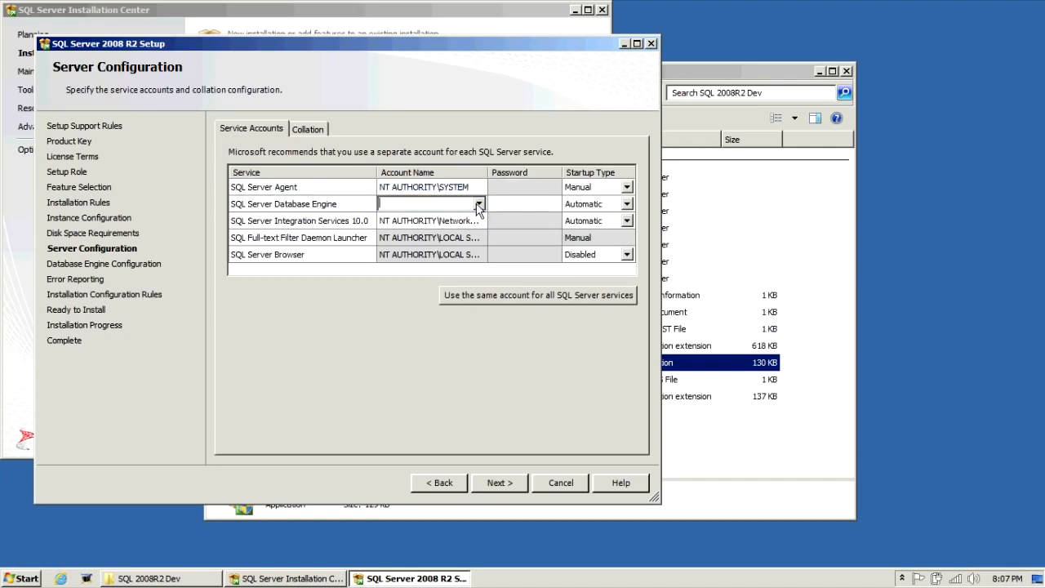
left_click(478, 204)
left_click(460, 227)
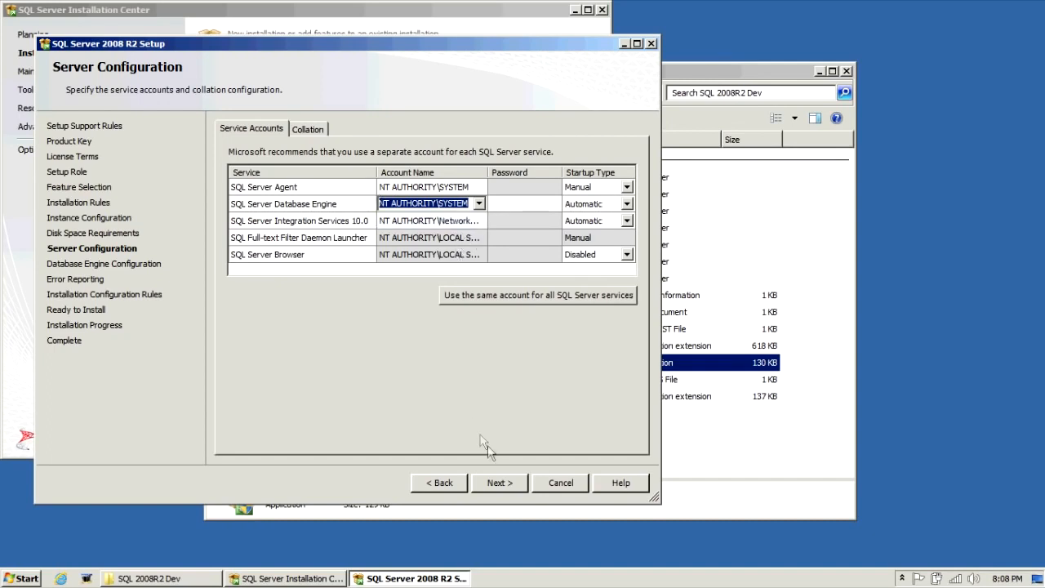
left_click(505, 484)
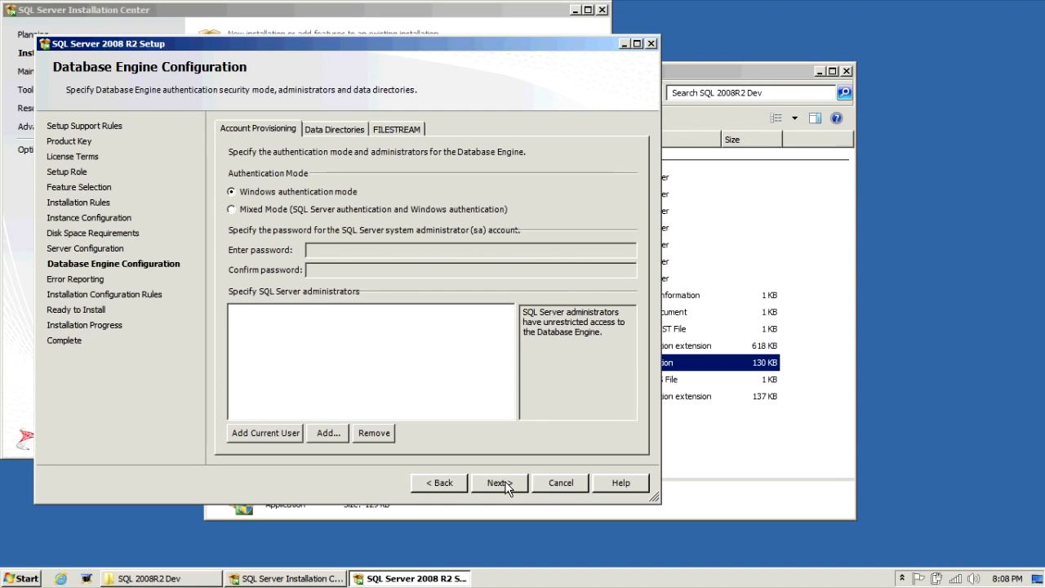
Enable Mixed Mode authentication and enter and confirm the password for the sa account
left_click(366, 214)
left_click(355, 254)
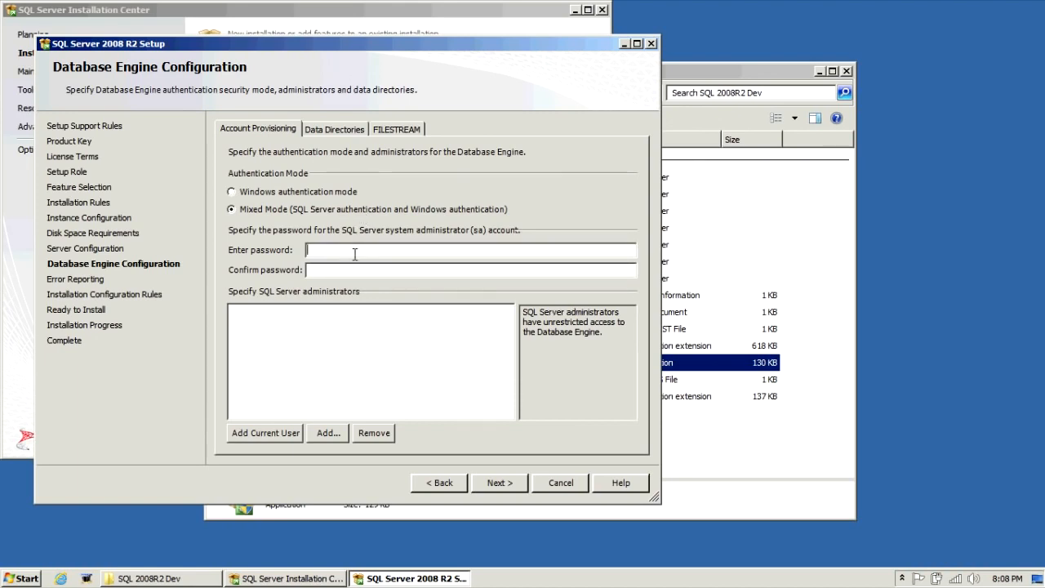
type("****************")
Add the current user as a SQL Server administrator, without choosing any further users or groups
left_click(298, 433)
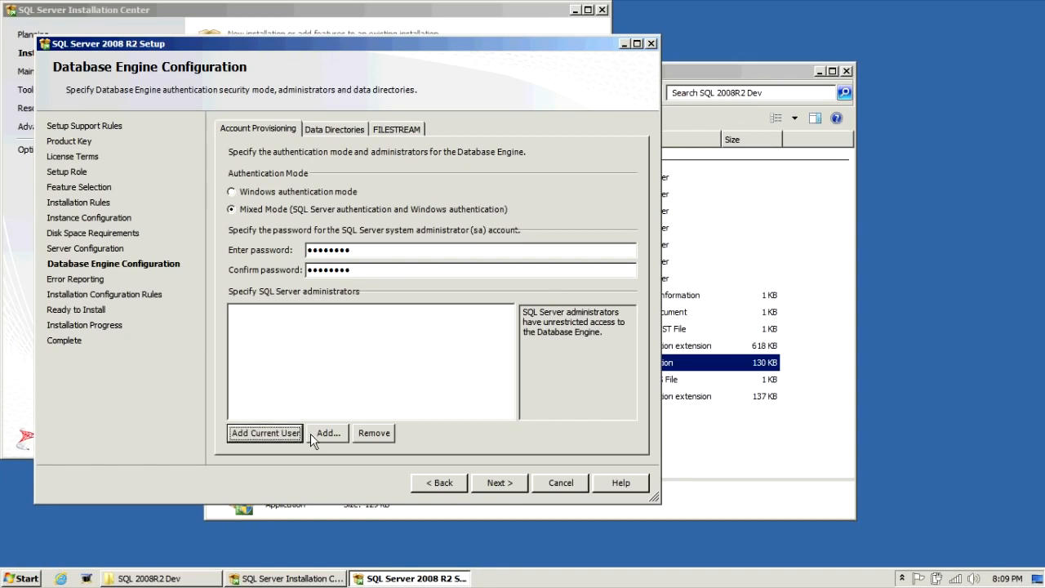
left_click(310, 433)
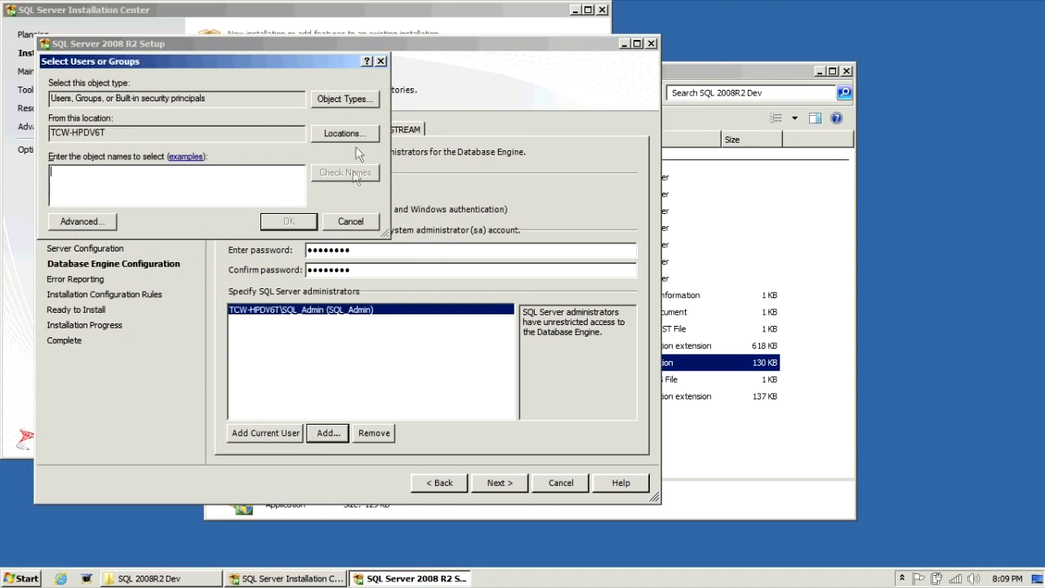
left_click(380, 61)
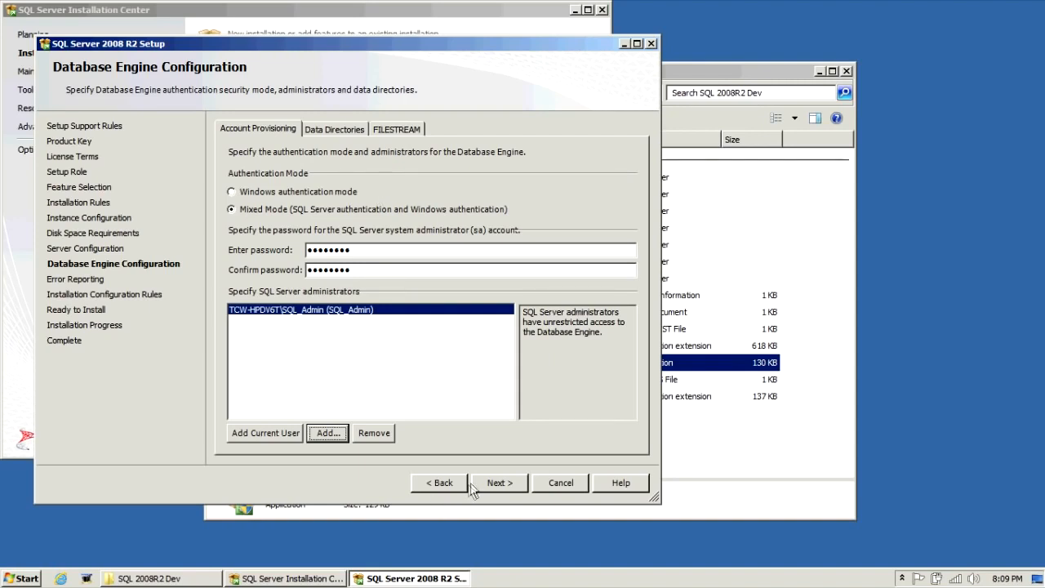
Review the data, log, Temp DB and backup directories and continue with the default paths
left_click(338, 133)
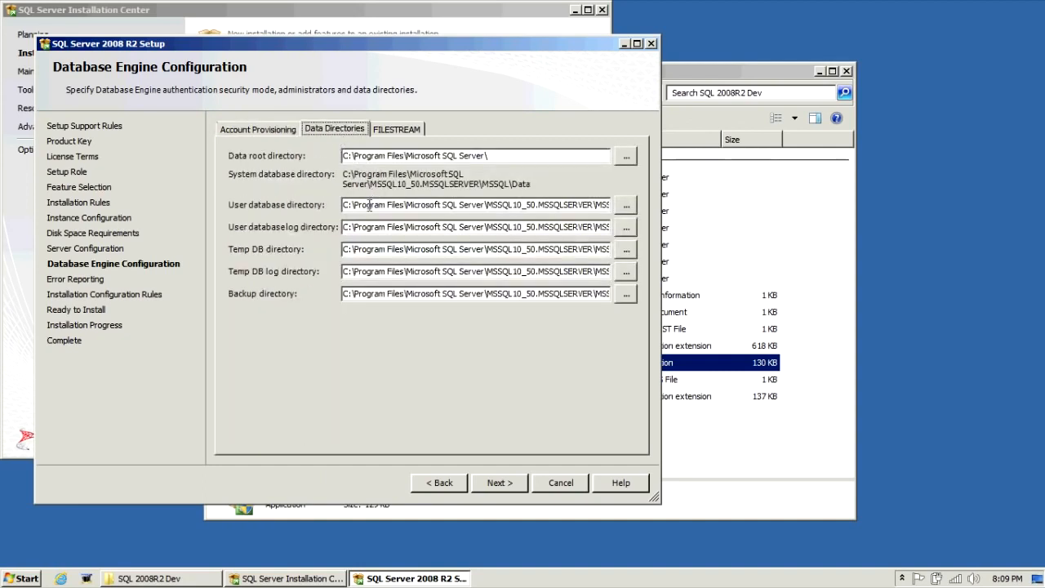
left_click(373, 272)
left_click_drag(384, 298, 482, 294)
left_click(474, 294)
left_click(511, 483)
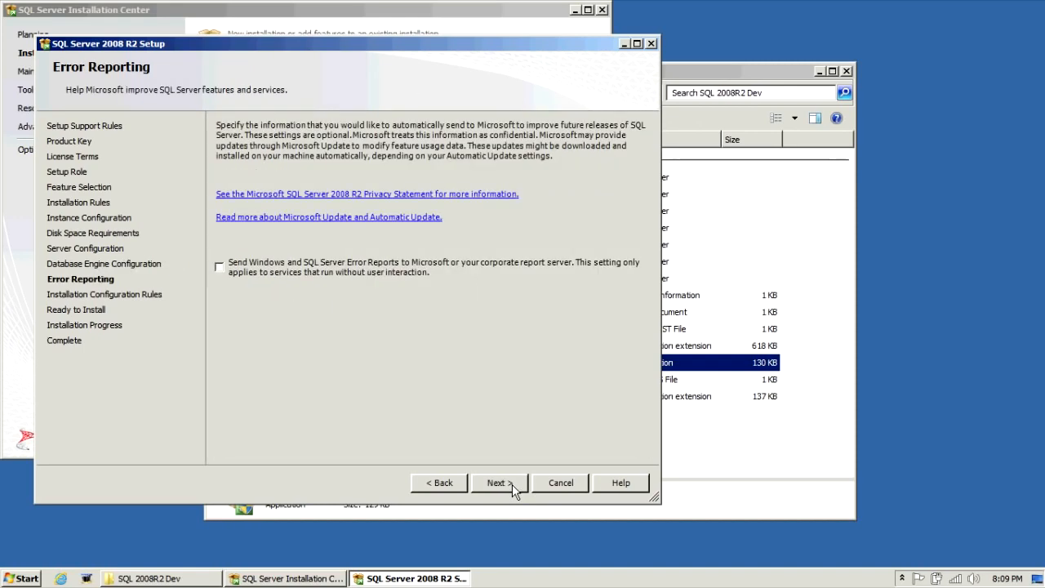
Leave error reporting off and review the detailed Installation Configuration Rules before continuing to the installation summary
left_click(512, 484)
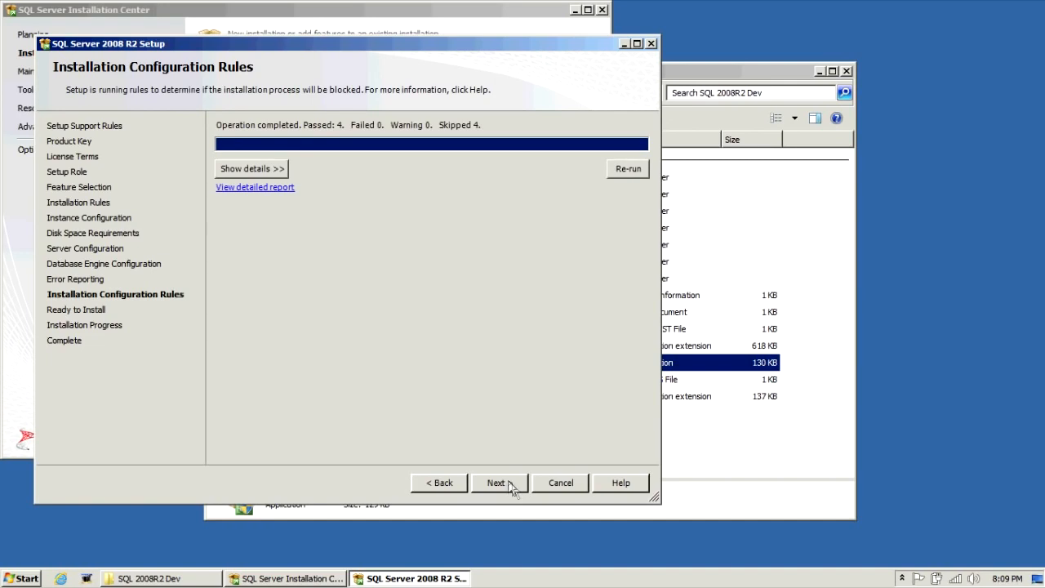
left_click(271, 168)
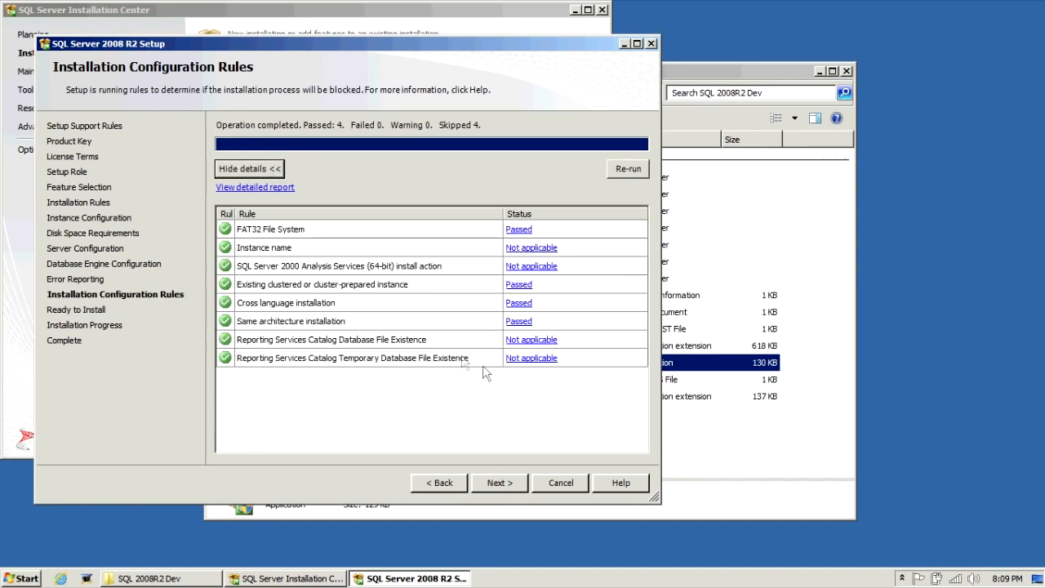
left_click(500, 484)
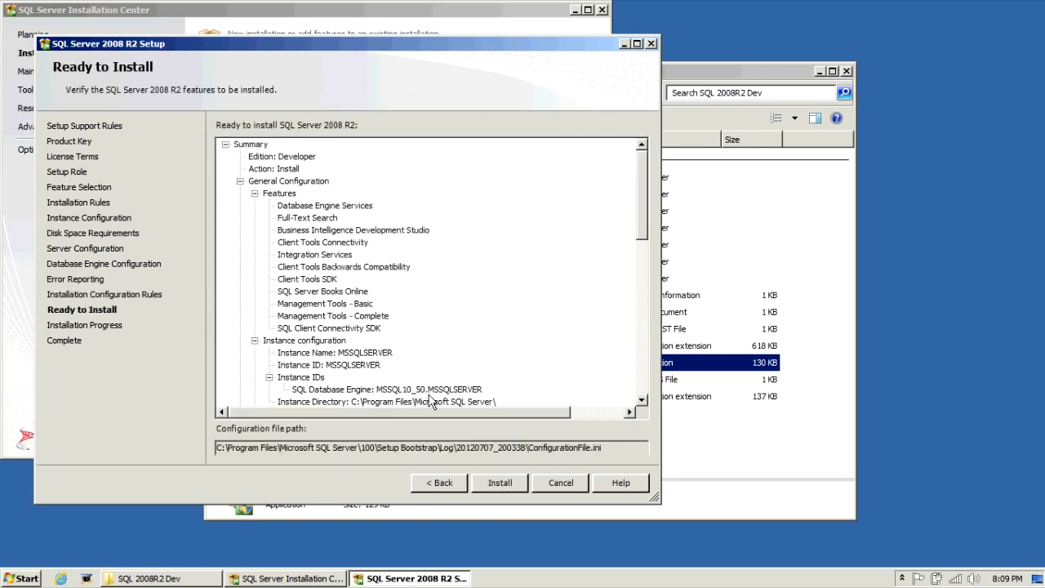
Install SQL Server 2008 R2 with the chosen configuration and close the setup wizard once it completes
left_click(501, 486)
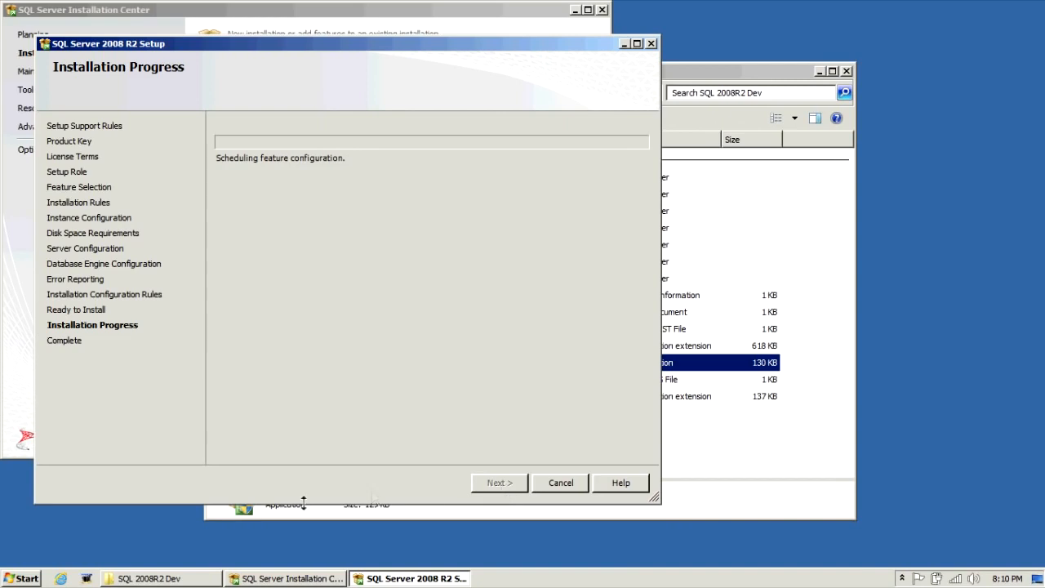
left_click(86, 579)
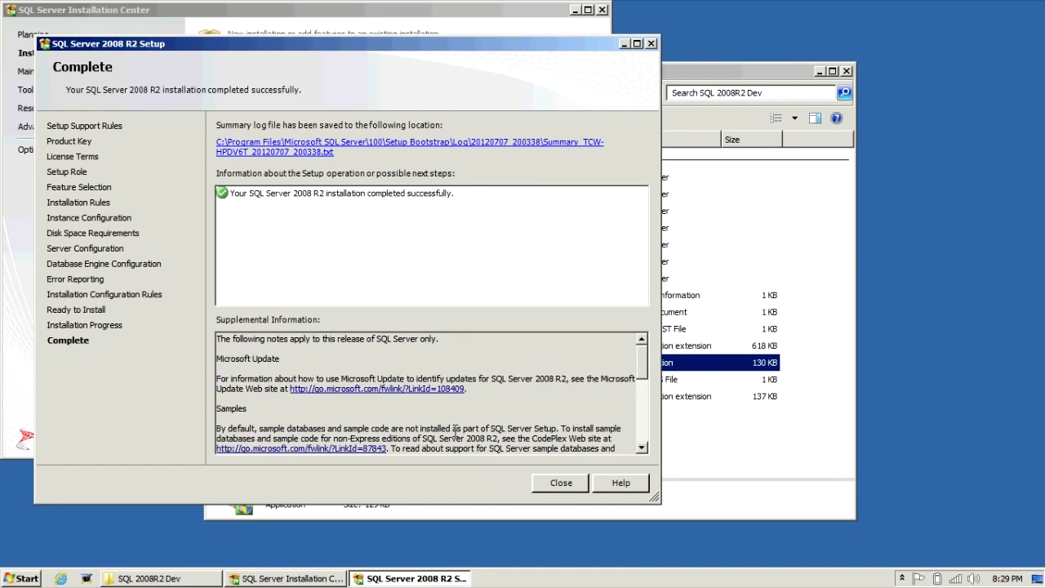
left_click(555, 484)
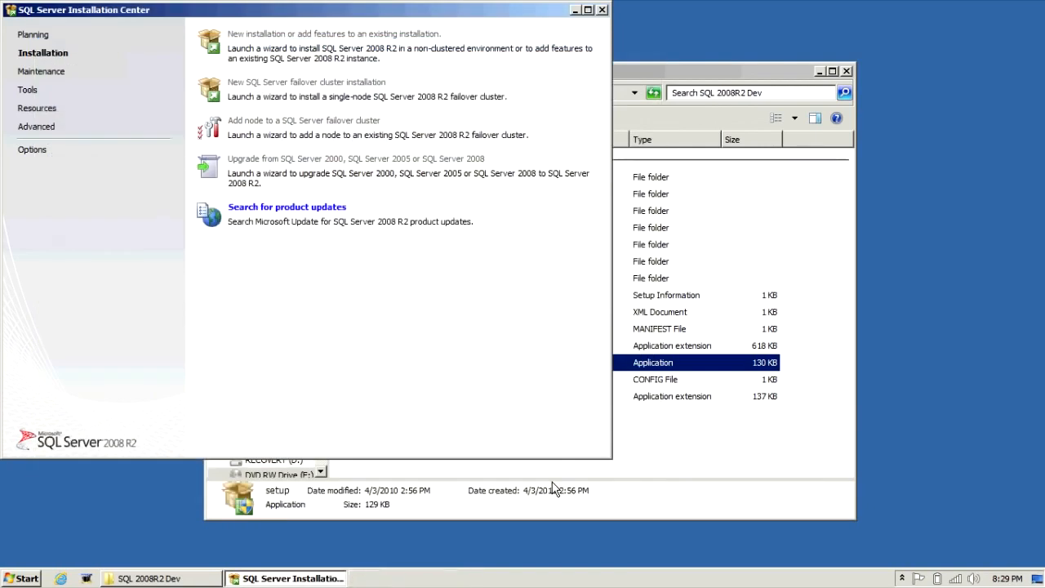
Close the SQL Server Installation Center and open SQL Server Management Studio from the installed Microsoft SQL Server 2008 R2 programs
left_click(602, 10)
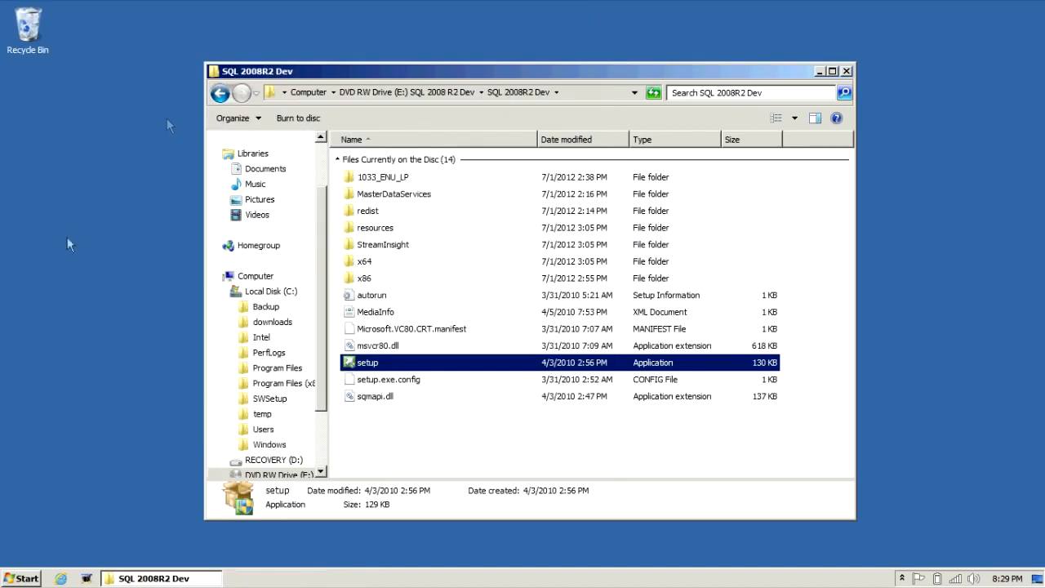
left_click(16, 582)
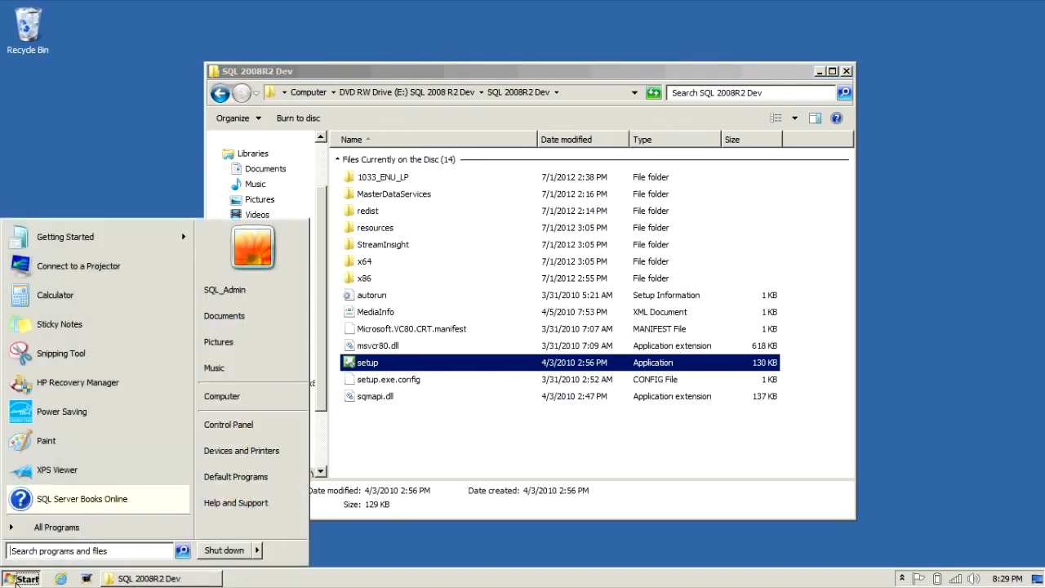
left_click(43, 531)
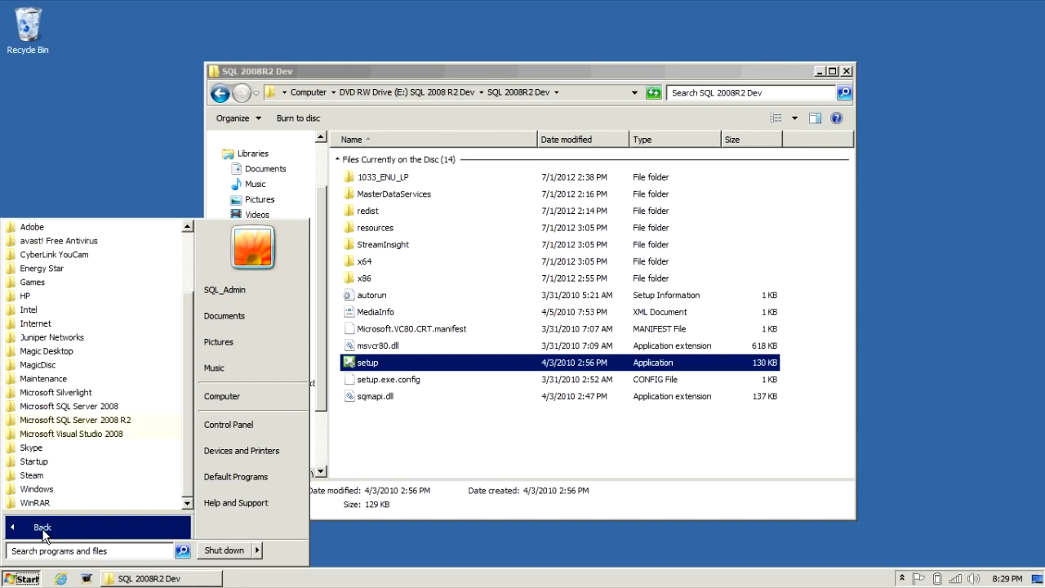
left_click(90, 425)
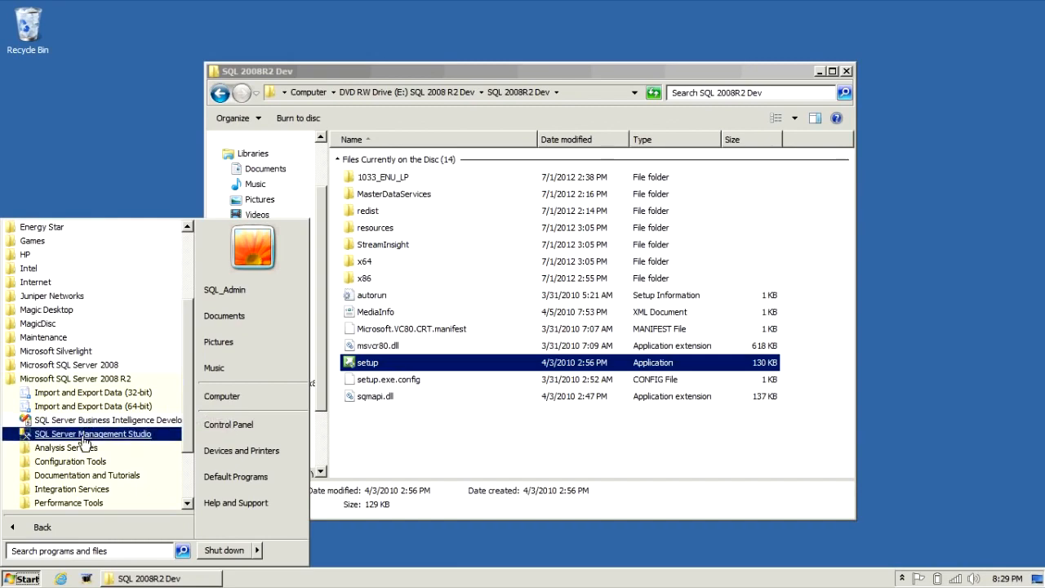
left_click(85, 439)
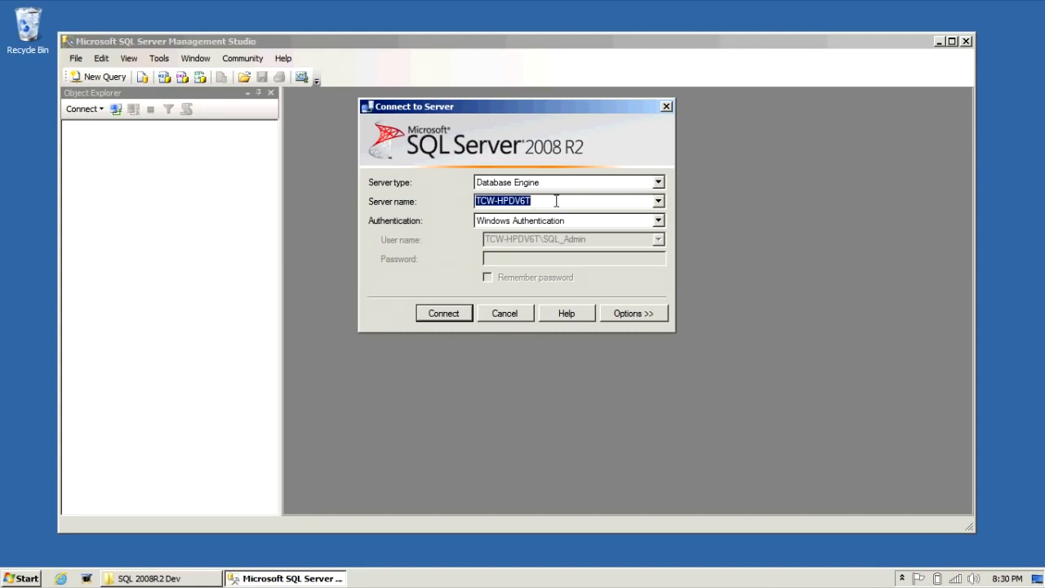
Connect to the TCW-HPDV6T database engine with Windows Authentication and expand its databases down to the system databases
left_click(459, 315)
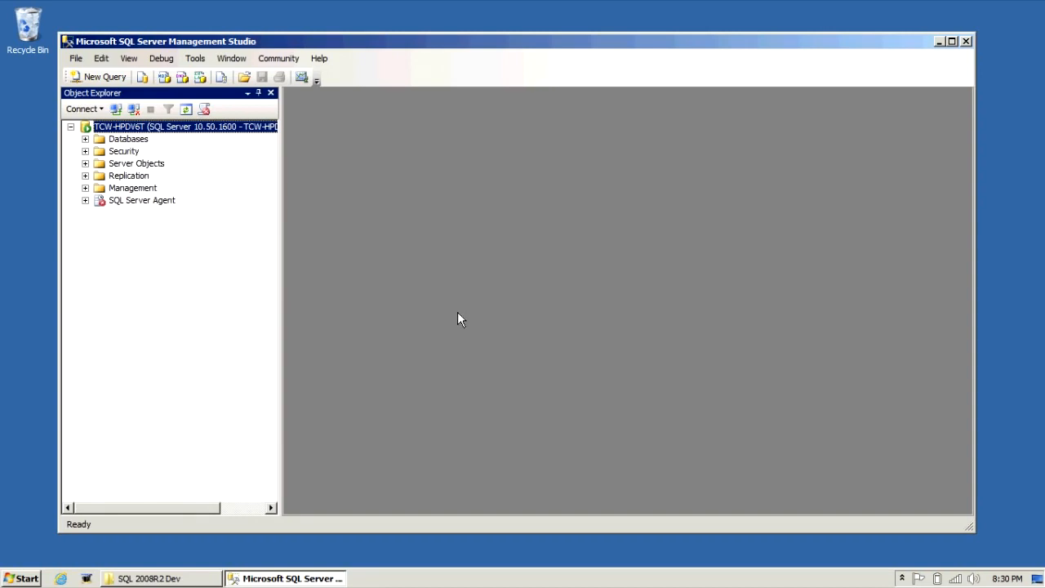
left_click(86, 140)
left_click(100, 151)
left_click(100, 152)
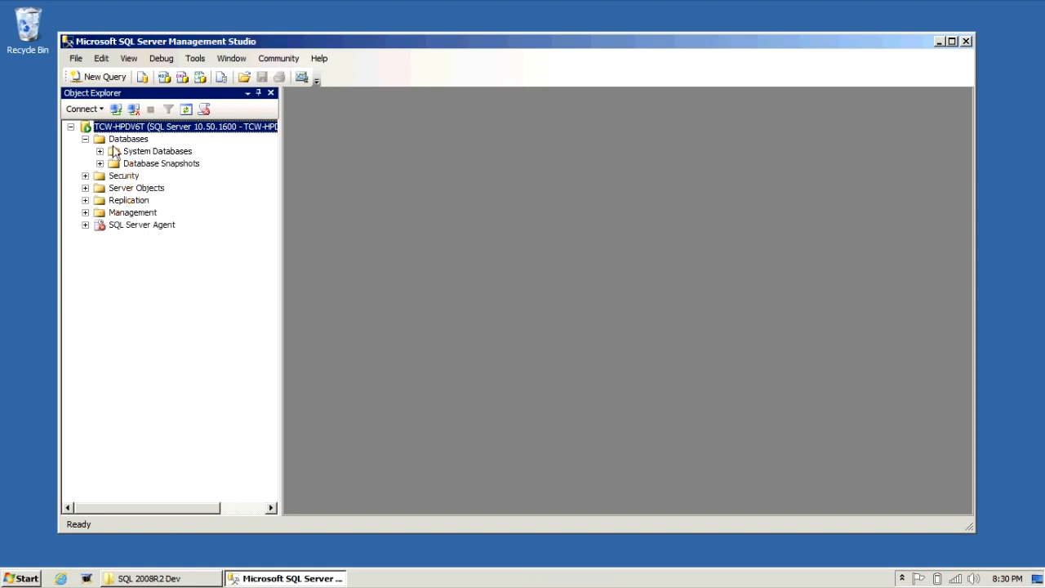
left_click(100, 151)
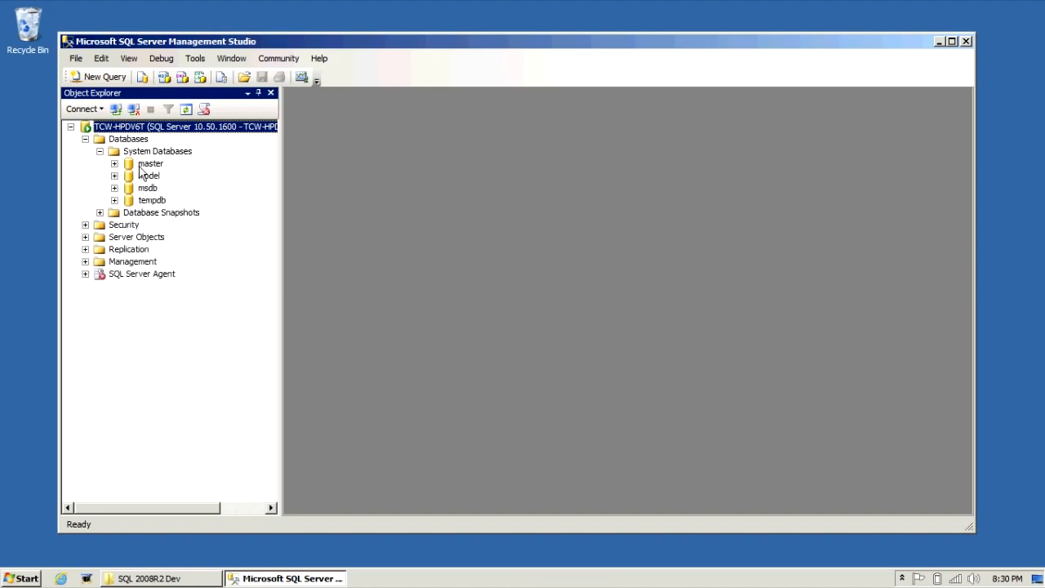